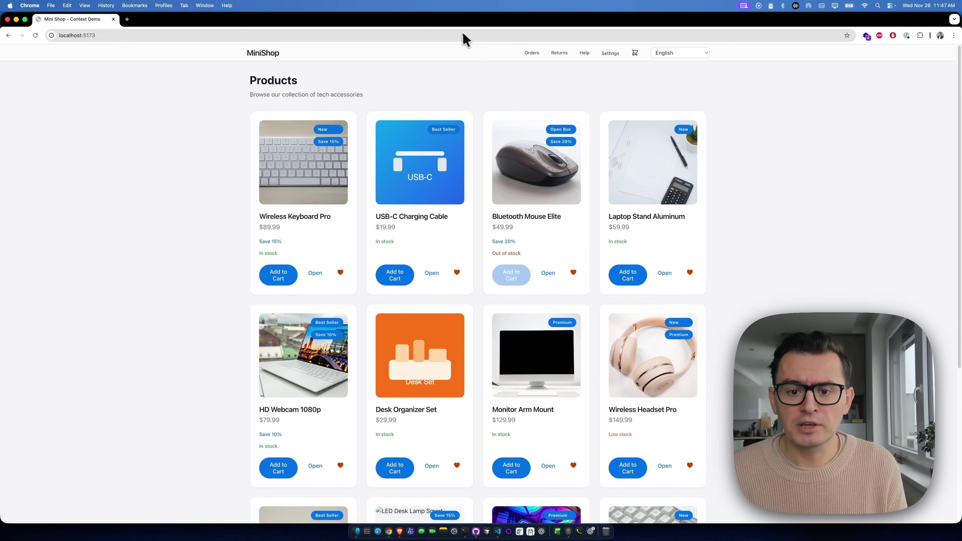
- View the Help page FAQ answers on shipping time and order changes, then go to Settings
{"action": "left_click", "coordinate": [534, 53]}
{"action": "left_click", "coordinate": [559, 53]}
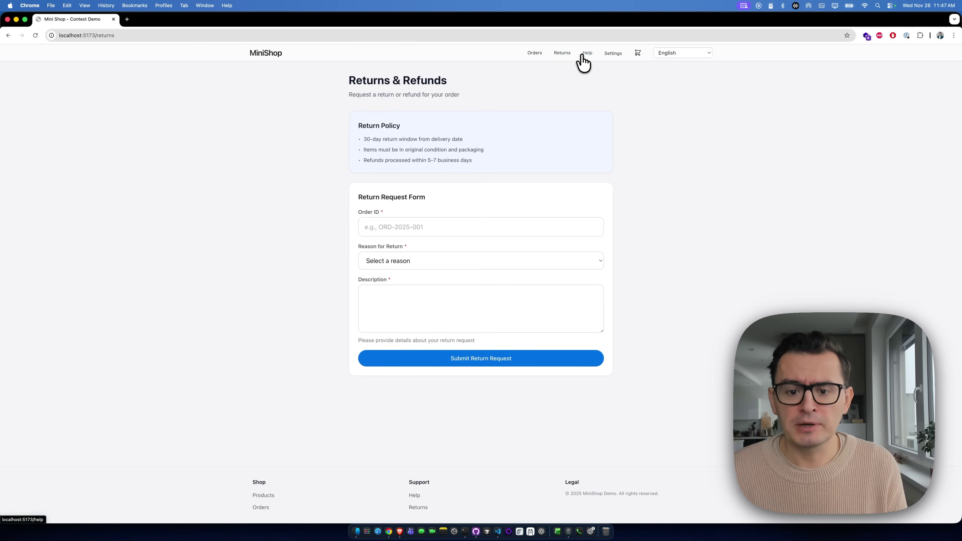
{"action": "left_click", "coordinate": [585, 53]}
{"action": "left_click", "coordinate": [509, 191]}
{"action": "left_click", "coordinate": [513, 241]}
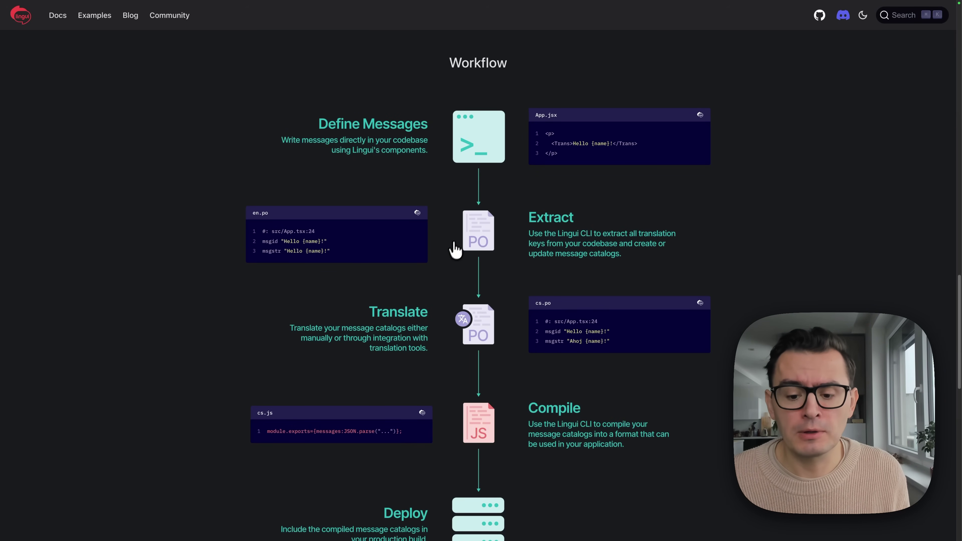
- Highlight the MessageDescriptor message, id and comment field lines in the Macros reference code block
{"action": "scroll", "coordinate": [457, 244], "scroll_direction": "down", "scroll_amount": 3}
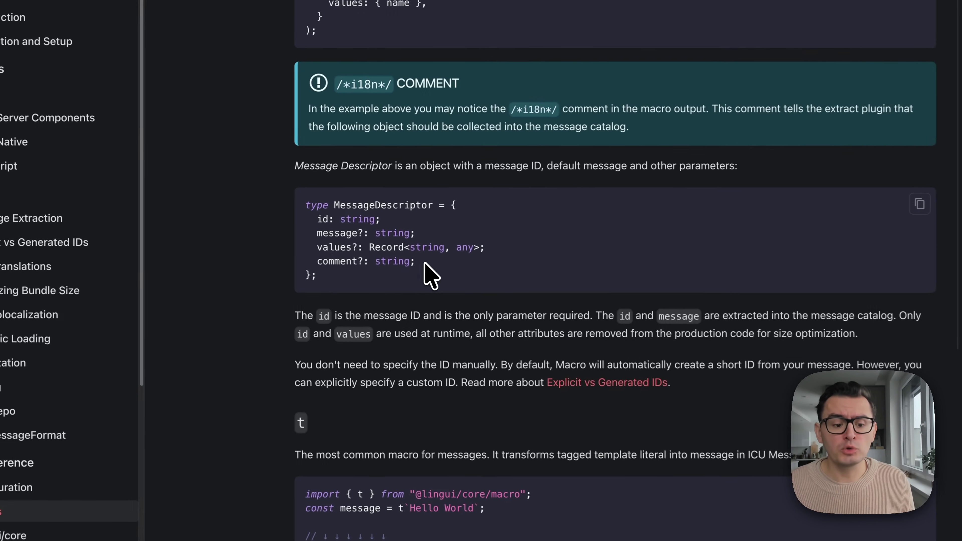
{"action": "left_click_drag", "start_coordinate": [294, 226], "coordinate": [390, 226]}
{"action": "left_click", "coordinate": [430, 235]}
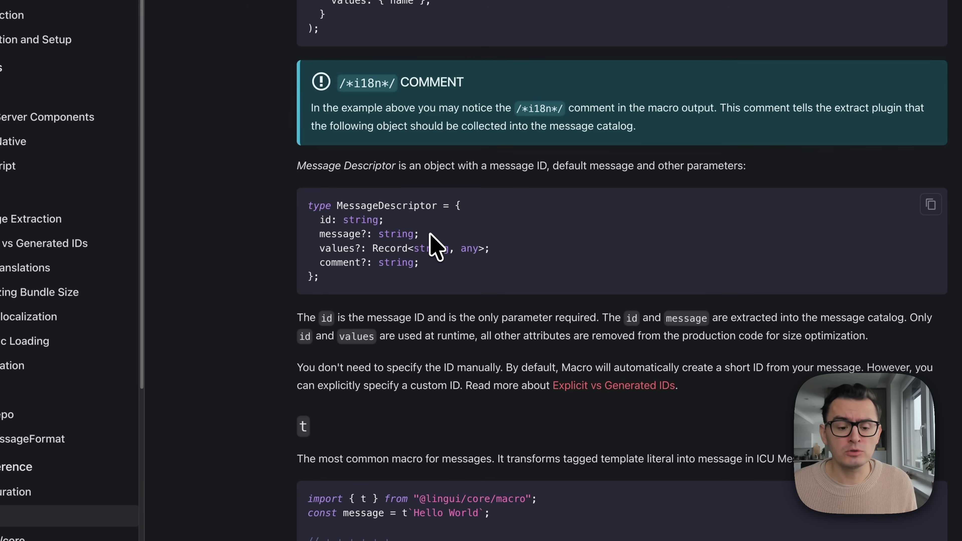
{"action": "left_click_drag", "start_coordinate": [319, 220], "coordinate": [408, 227]}
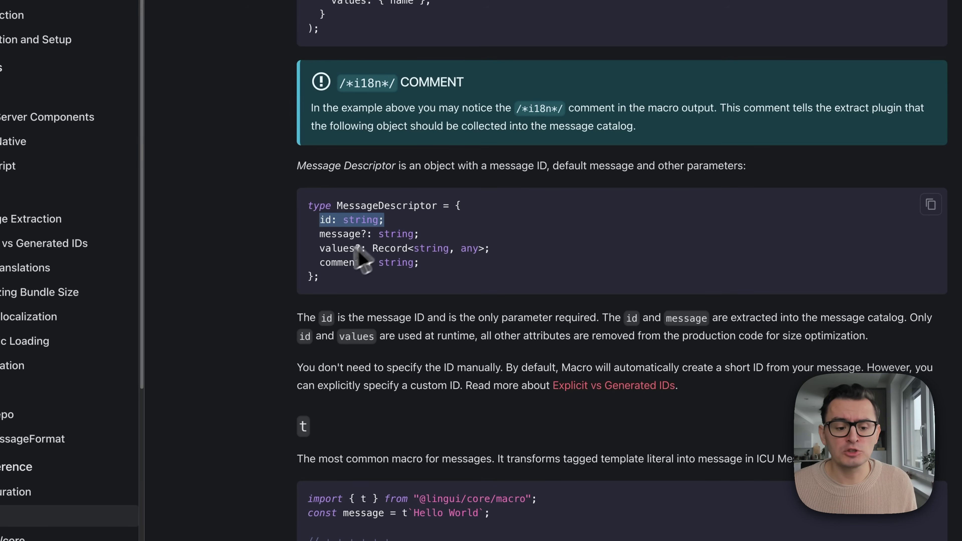
{"action": "left_click_drag", "start_coordinate": [320, 263], "coordinate": [451, 262]}
{"action": "left_click", "coordinate": [450, 262]}
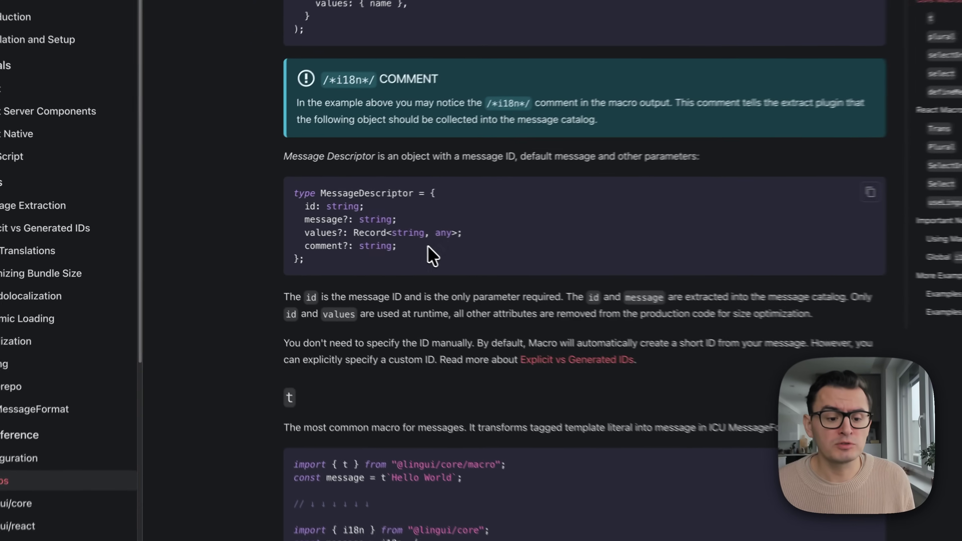
{"action": "left_click_drag", "start_coordinate": [352, 234], "coordinate": [264, 235]}
{"action": "left_click", "coordinate": [319, 252]}
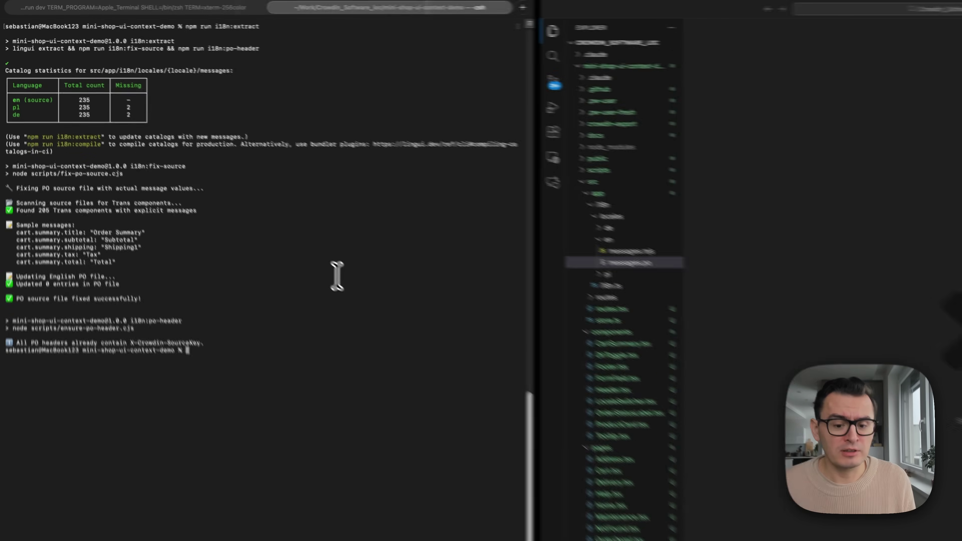
- Open locales/en/messages.po and highlight the Express delivery entry's comment, id, text and Delivery.tsx:94 reference
{"action": "left_click", "coordinate": [650, 271]}
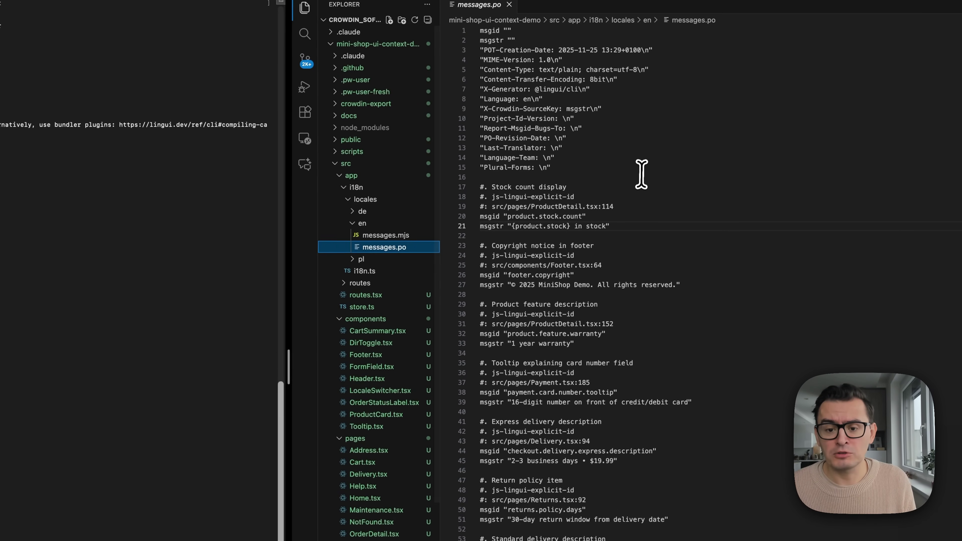
{"action": "scroll", "coordinate": [641, 174], "scroll_direction": "down", "scroll_amount": 8}
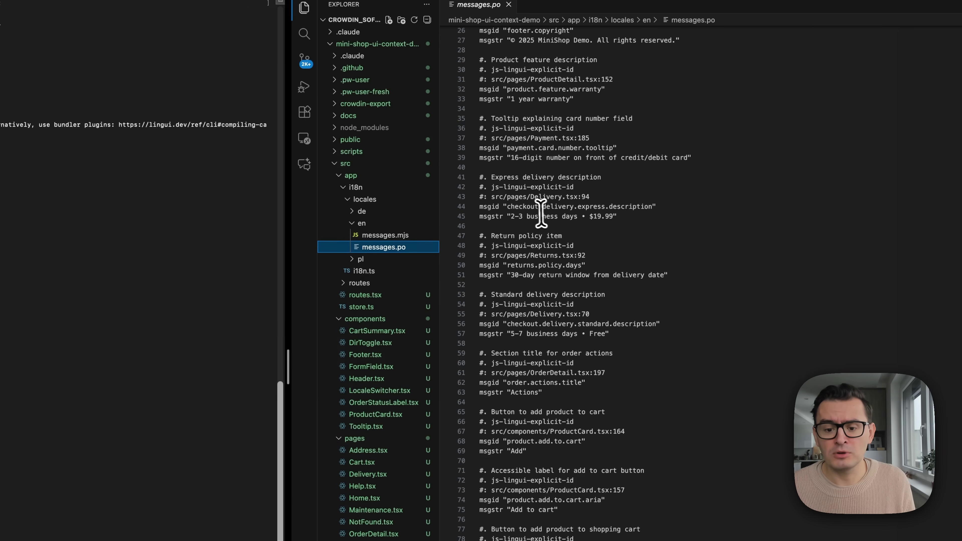
{"action": "left_click_drag", "start_coordinate": [479, 177], "coordinate": [601, 177]}
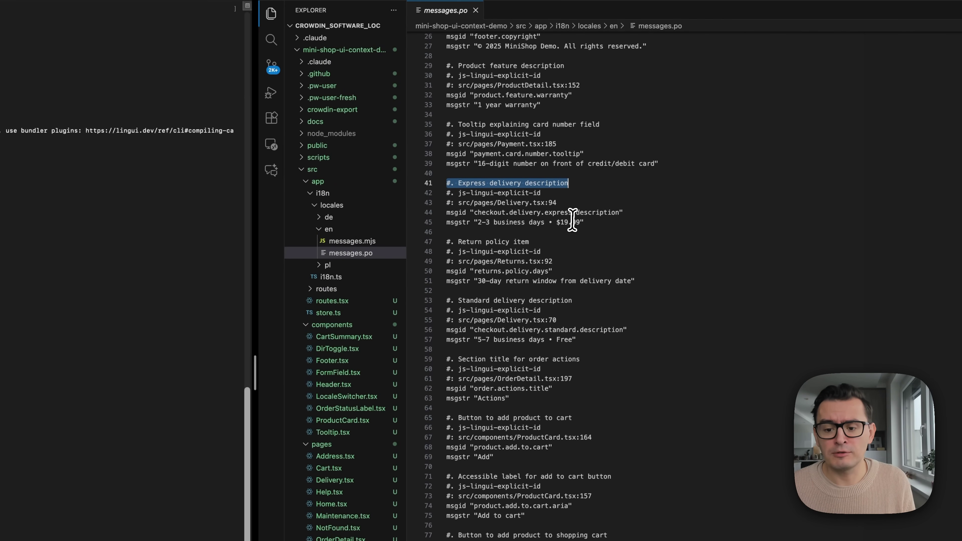
{"action": "left_click_drag", "start_coordinate": [629, 212], "coordinate": [442, 213]}
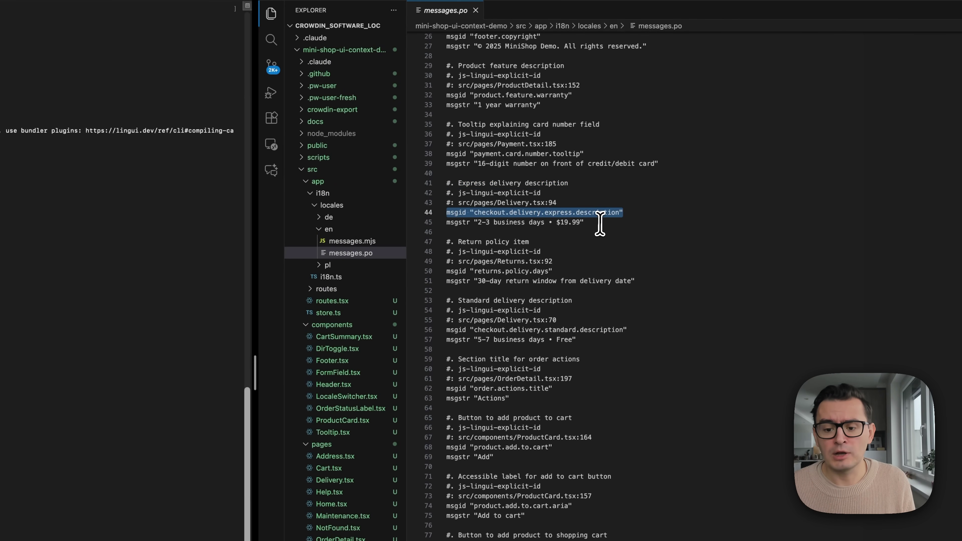
{"action": "left_click_drag", "start_coordinate": [598, 223], "coordinate": [440, 223]}
{"action": "triple_click", "coordinate": [444, 203]}
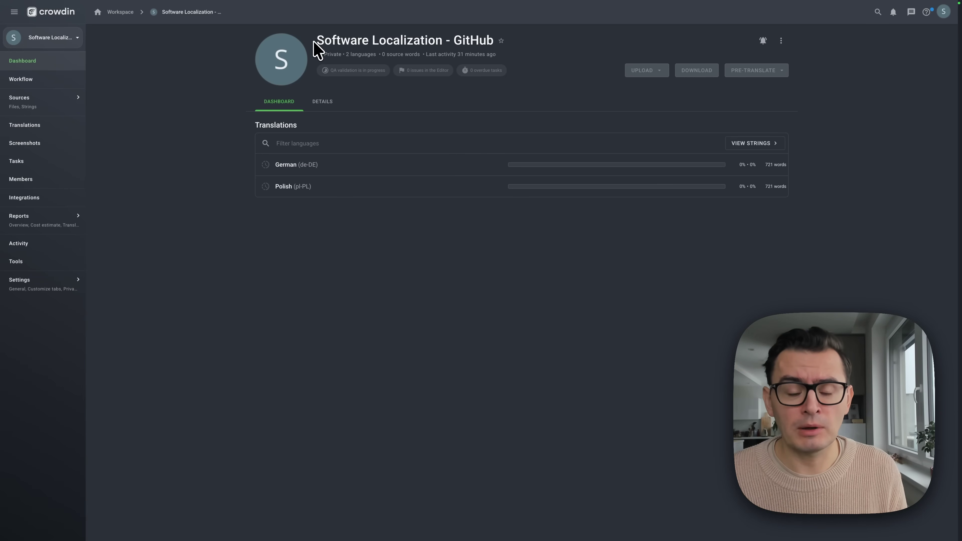
- Connect GitHub from the project's Integrations page and begin the integration setup
{"action": "left_click", "coordinate": [59, 194]}
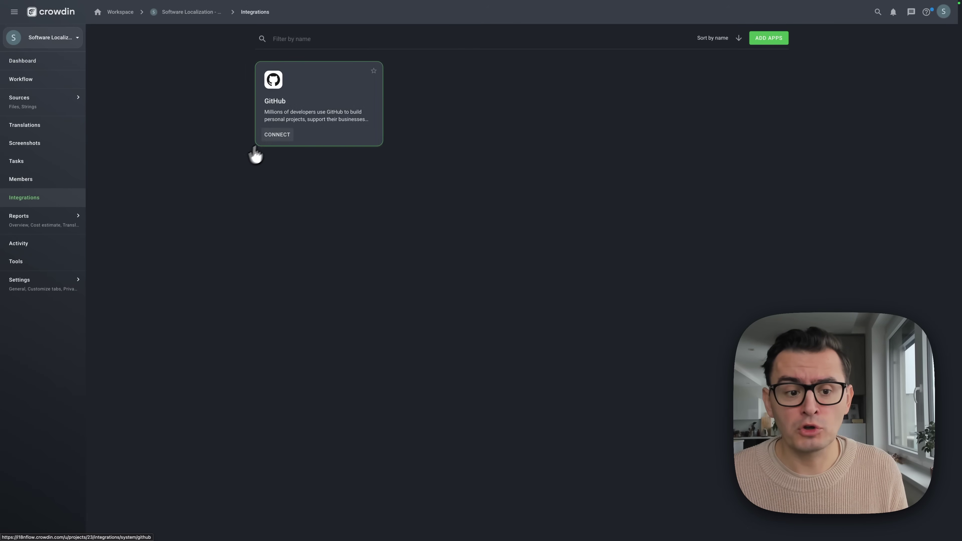
{"action": "left_click", "coordinate": [276, 135]}
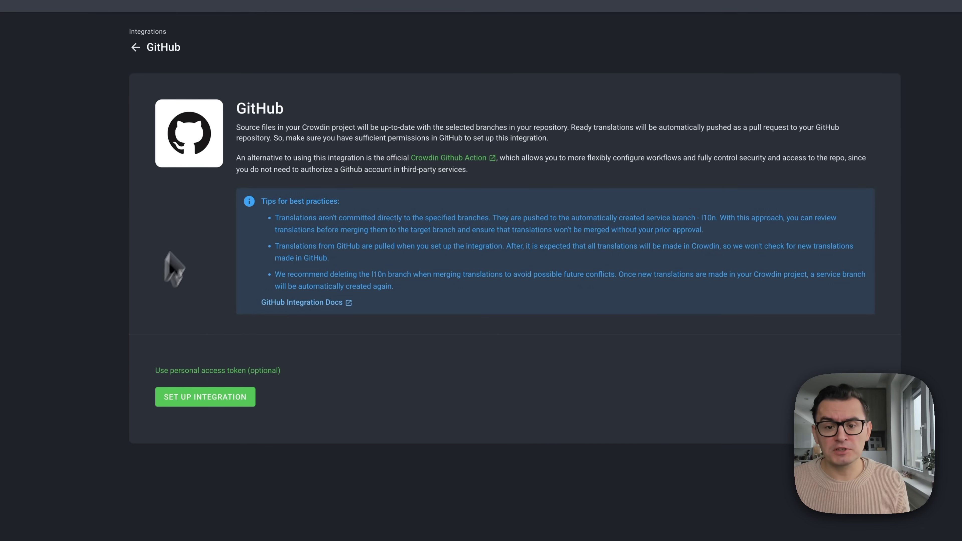
{"action": "left_click", "coordinate": [204, 397]}
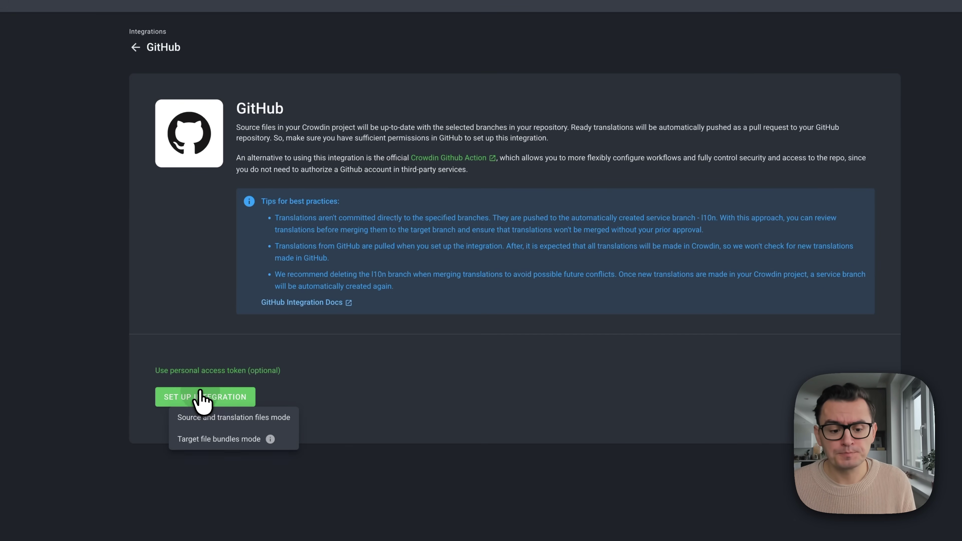
- Choose Source and translation files mode, authorize Crowdin on GitHub, and select the main branch
{"action": "left_click", "coordinate": [210, 417]}
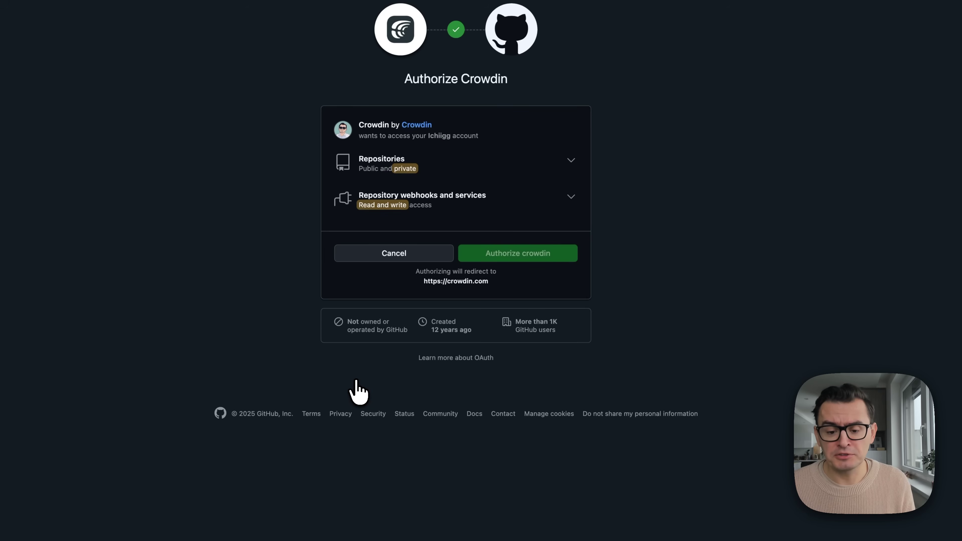
{"action": "left_click", "coordinate": [518, 256]}
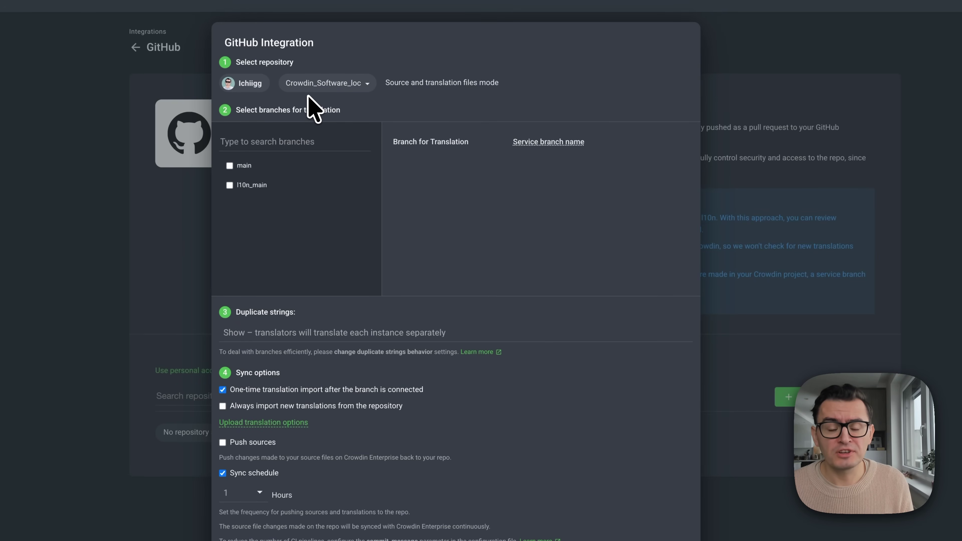
{"action": "left_click", "coordinate": [244, 166]}
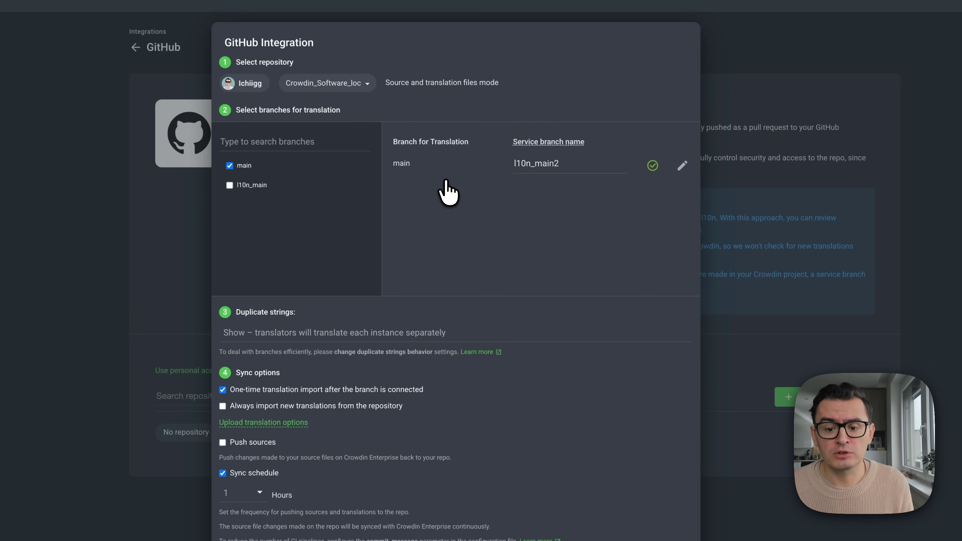
- Rename the service branch to l10n_main and review the translated files path in the file filter
{"action": "left_click", "coordinate": [568, 165]}
{"action": "key", "text": "BackSpace"}
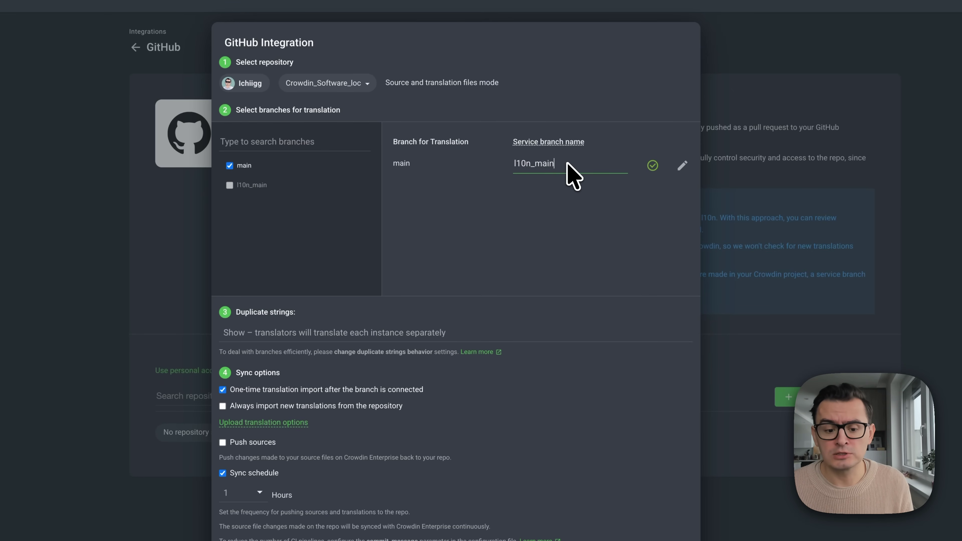
{"action": "key", "text": "Return"}
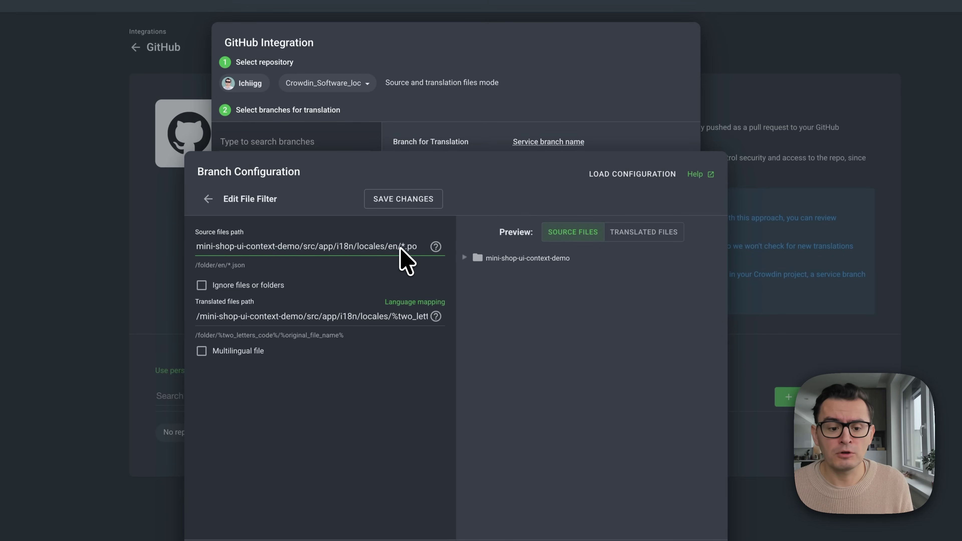
{"action": "left_click", "coordinate": [339, 319]}
{"action": "key", "text": "End"}
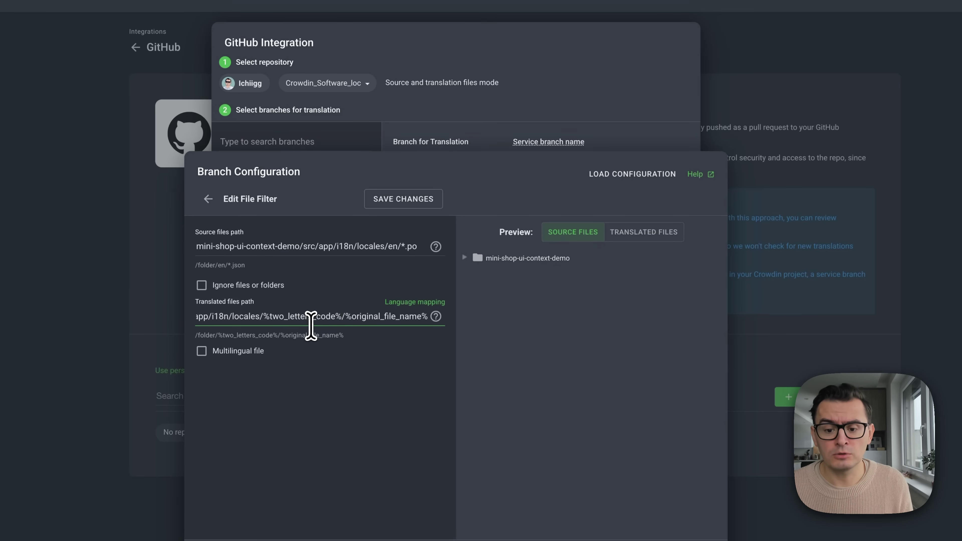
{"action": "left_click", "coordinate": [341, 417]}
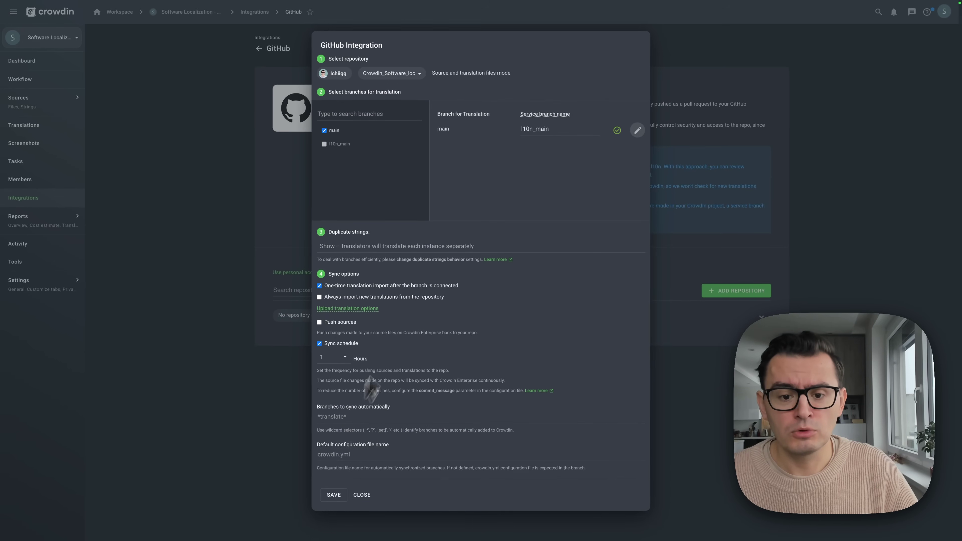
- Save the GitHub integration, let the main branch sync, and return to the Dashboard
{"action": "left_click", "coordinate": [335, 494]}
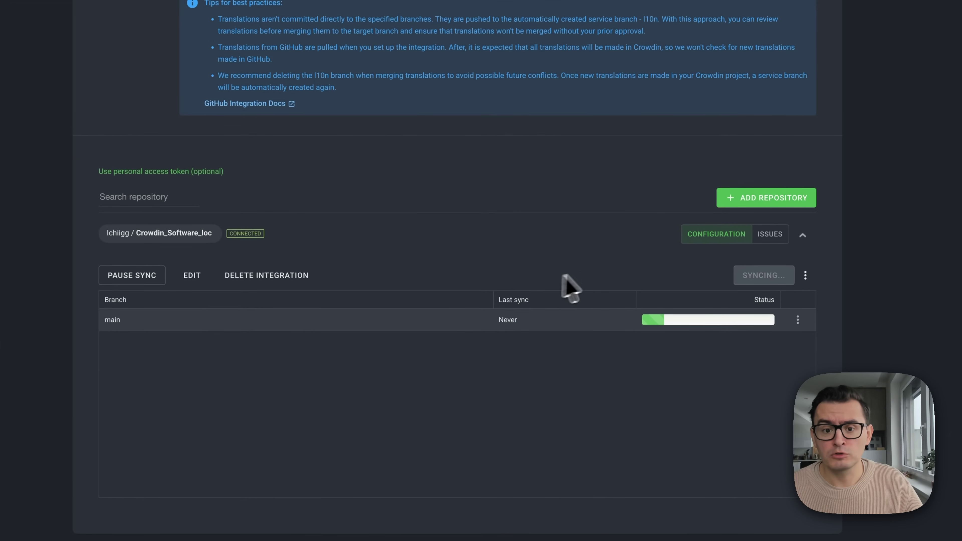
{"action": "mouse_move", "coordinate": [699, 321]}
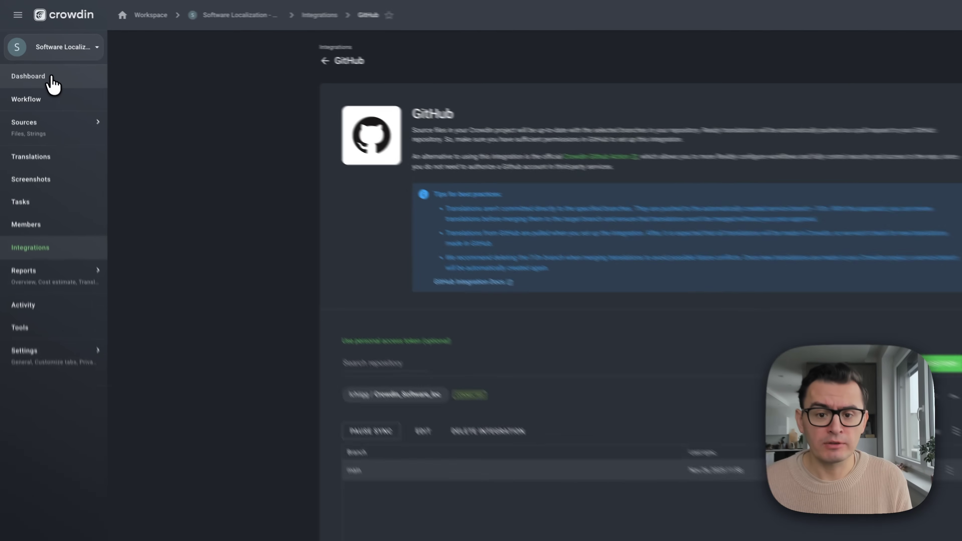
{"action": "left_click", "coordinate": [24, 61]}
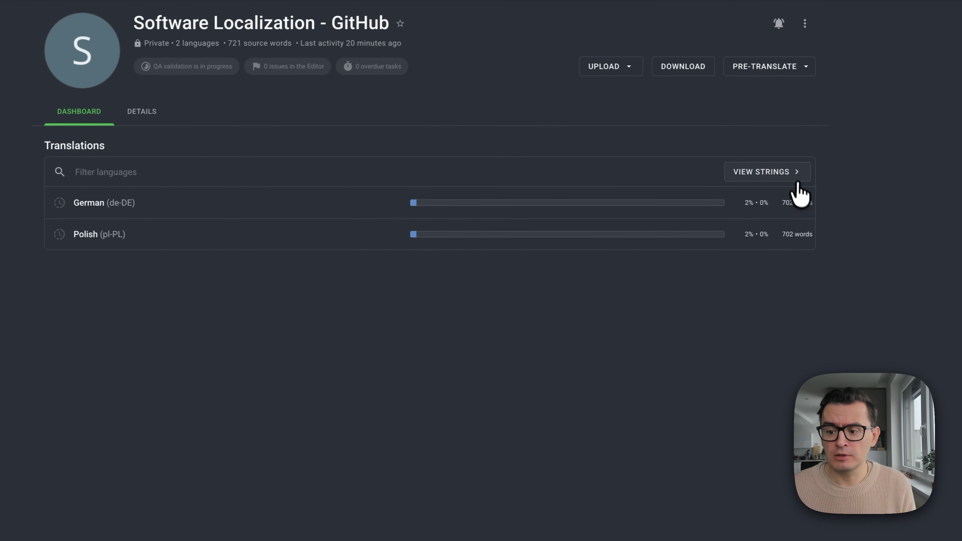
- Pre-translate all Polish main-branch files via translation memory
{"action": "left_click", "coordinate": [328, 237]}
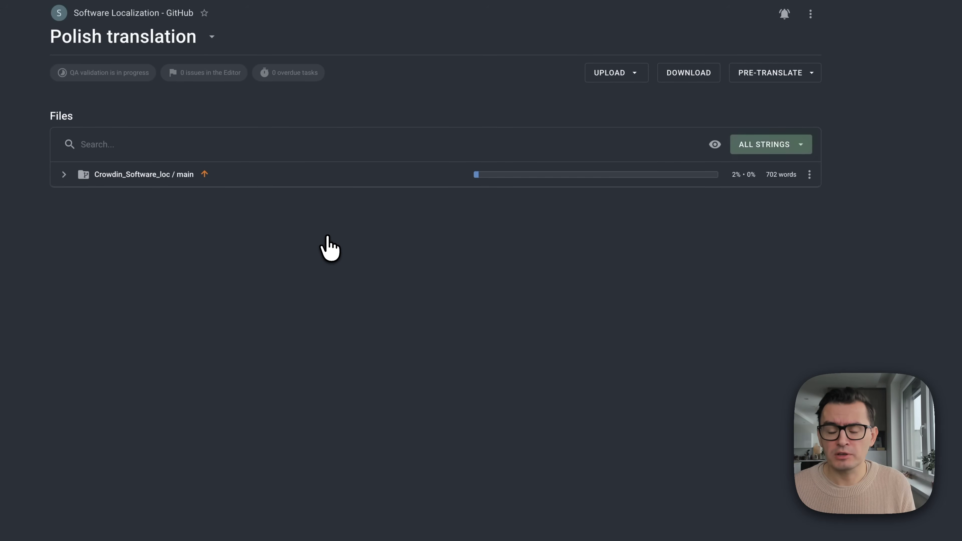
{"action": "left_click", "coordinate": [809, 175]}
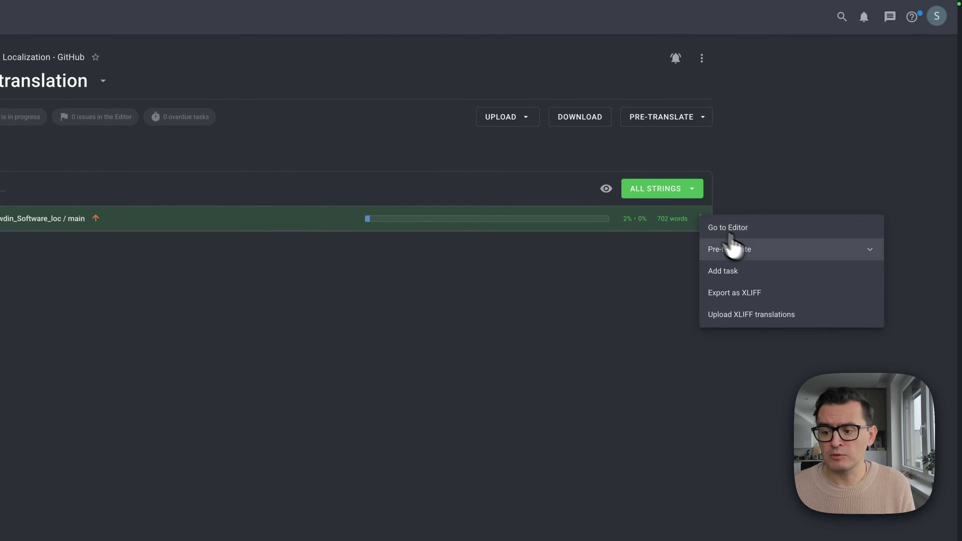
{"action": "left_click", "coordinate": [758, 251]}
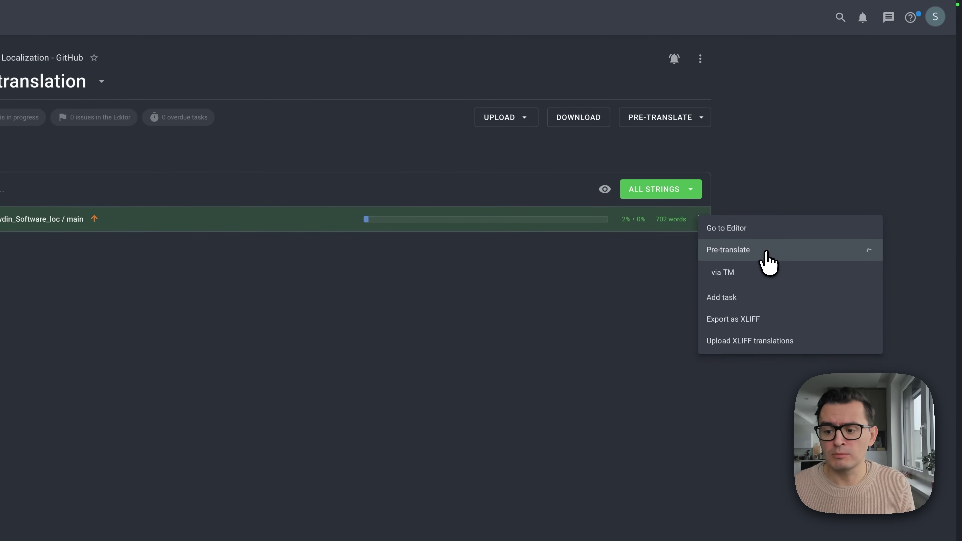
{"action": "left_click", "coordinate": [731, 284]}
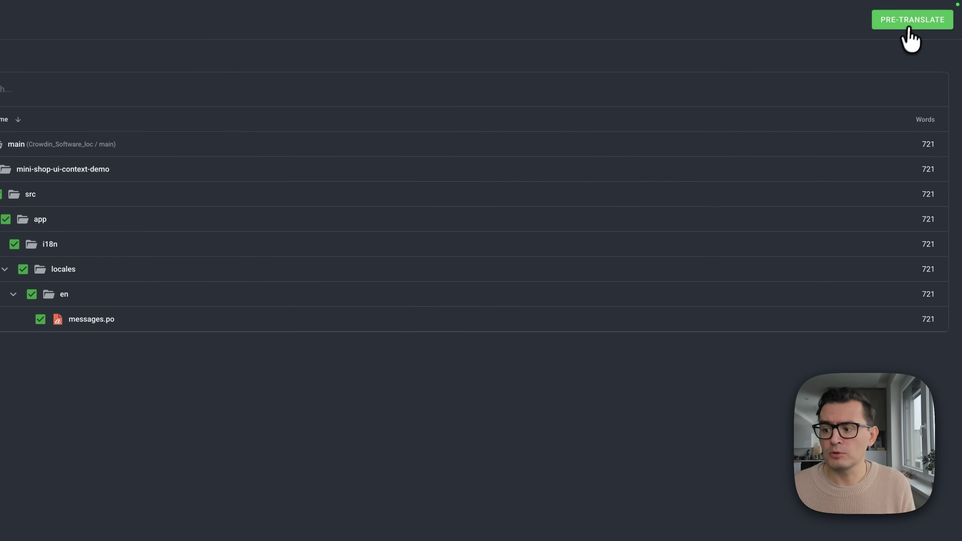
{"action": "left_click", "coordinate": [909, 28]}
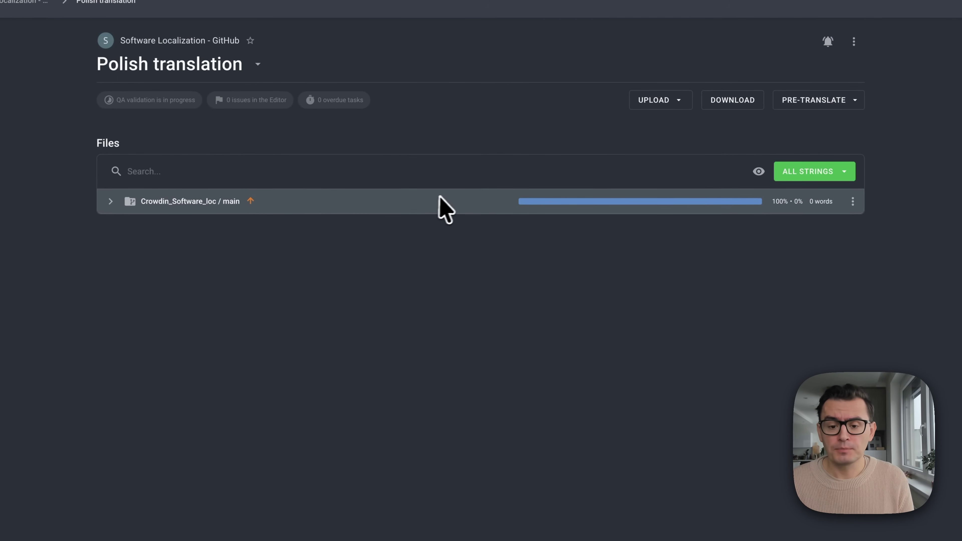
{"action": "mouse_move", "coordinate": [742, 203]}
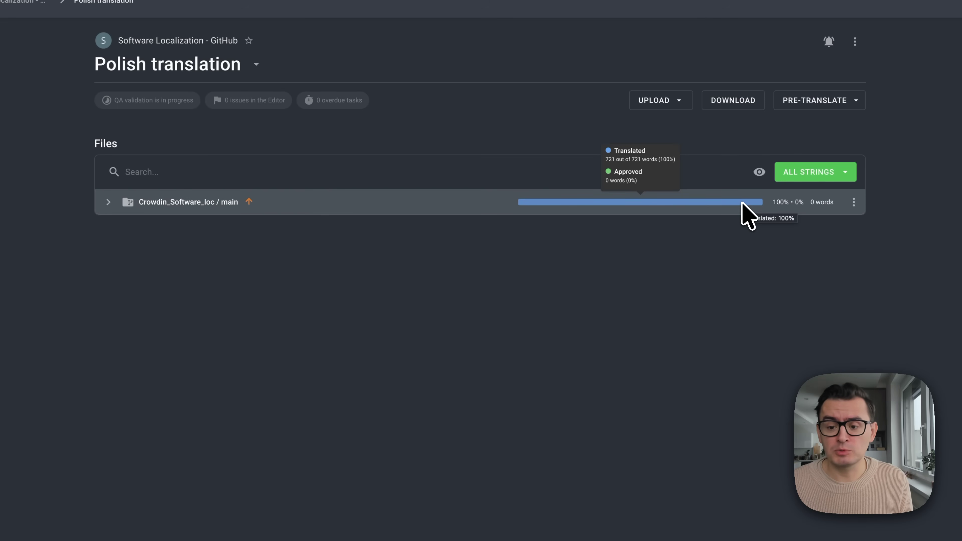
- Run Sync Now on the GitHub integration to push translations to the repository
{"action": "mouse_move", "coordinate": [53, 266]}
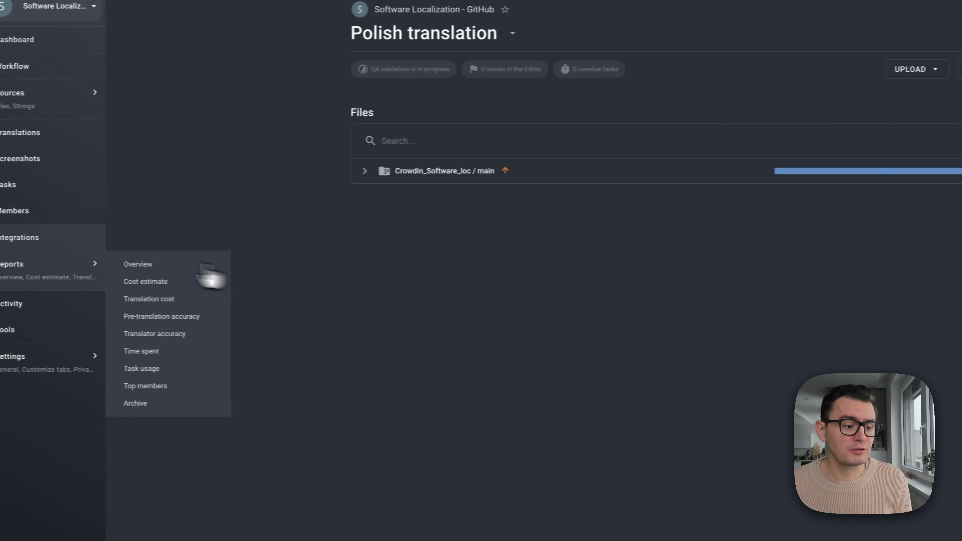
{"action": "left_click", "coordinate": [19, 238]}
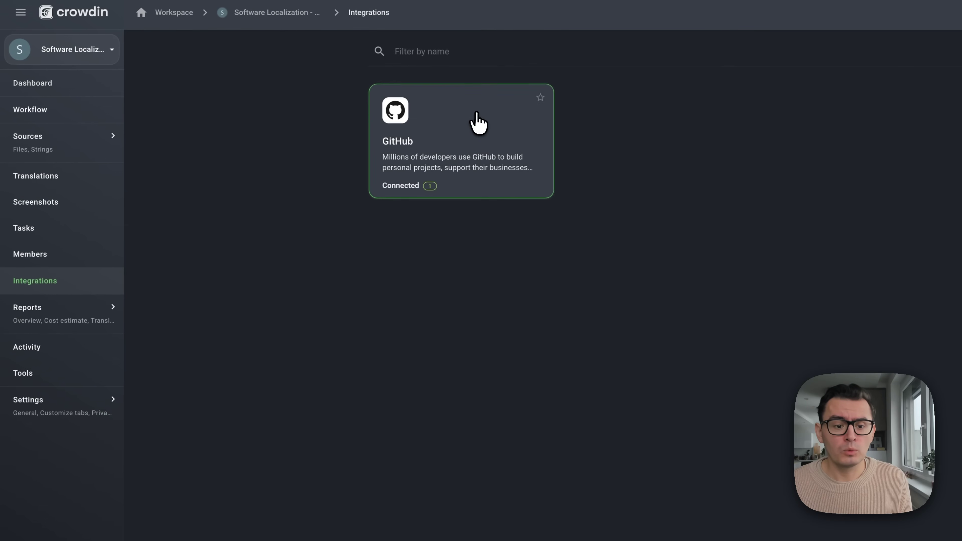
{"action": "left_click", "coordinate": [460, 78]}
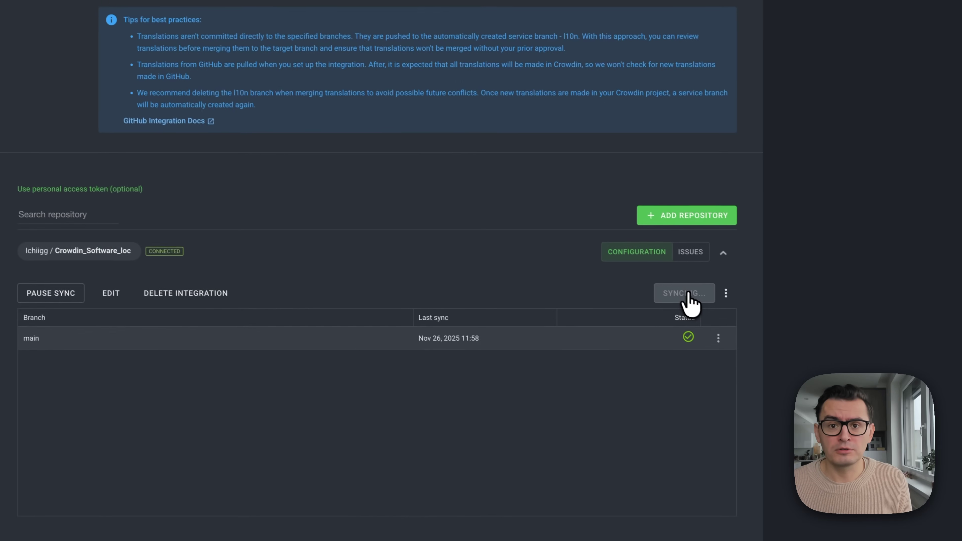
{"action": "left_click", "coordinate": [682, 290]}
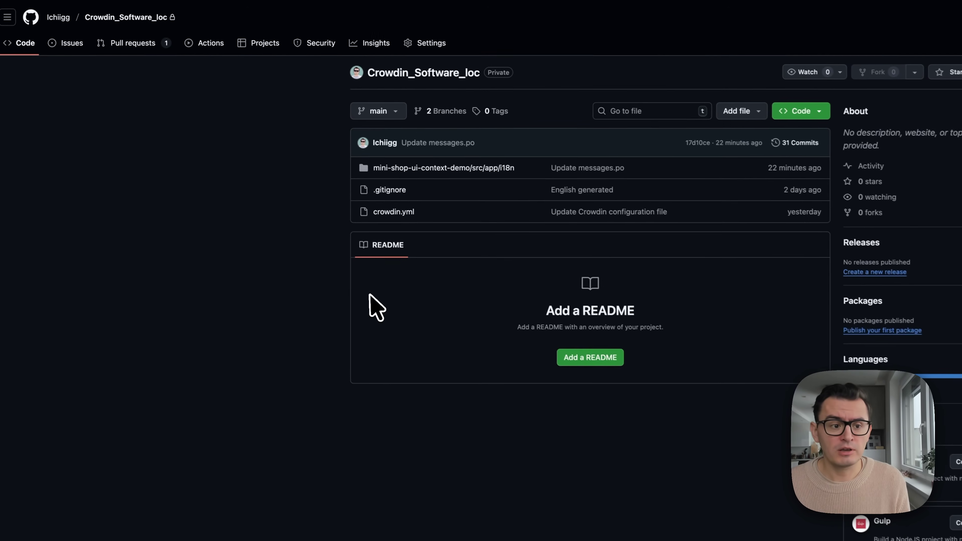
- Open pull request 'New Crowdin updates #5' and review the Polish translation commit diff
{"action": "left_click", "coordinate": [132, 56]}
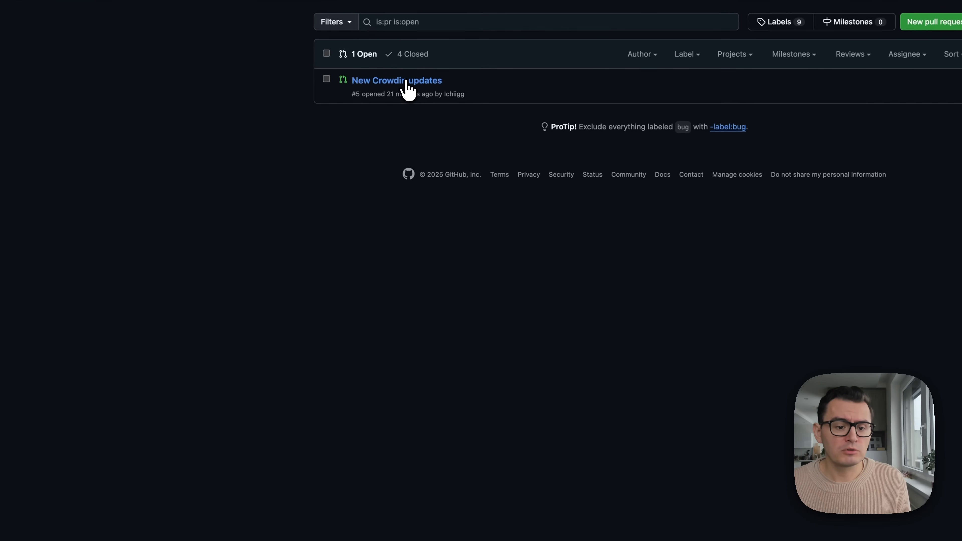
{"action": "left_click", "coordinate": [404, 80]}
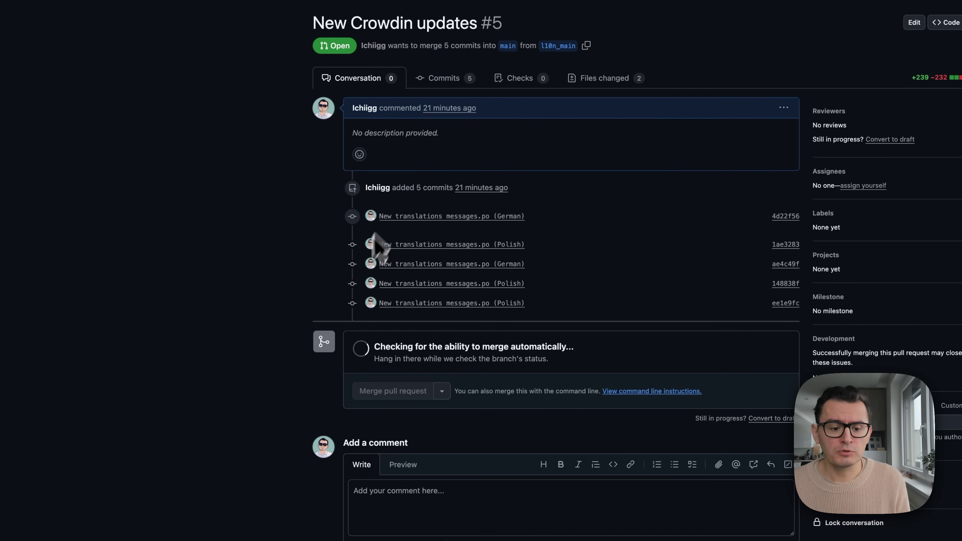
{"action": "left_click", "coordinate": [450, 303]}
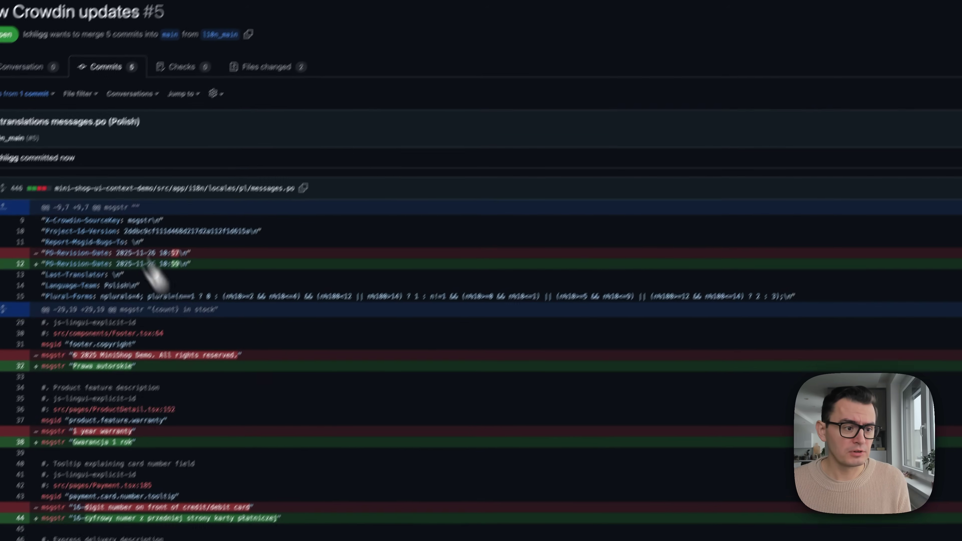
{"action": "scroll", "coordinate": [144, 193], "scroll_direction": "down", "scroll_amount": 10}
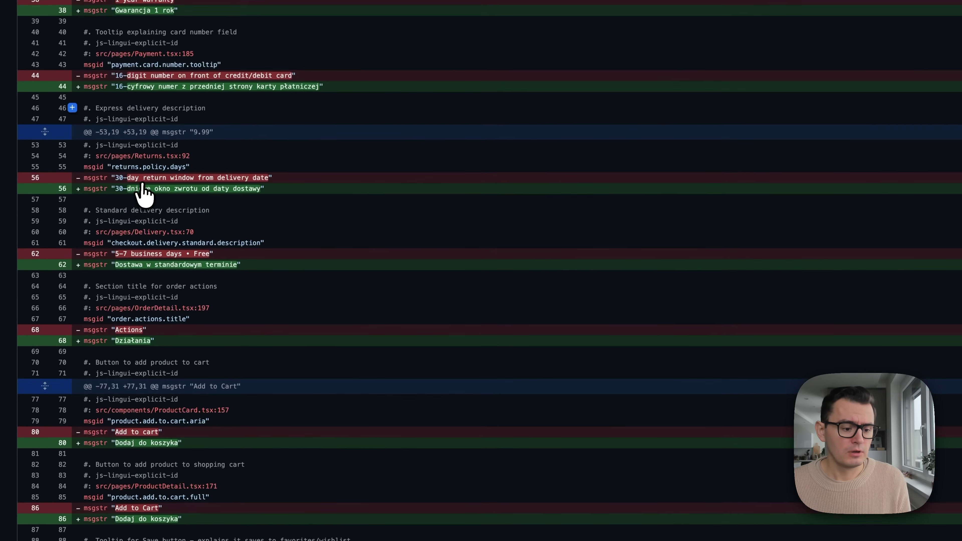
{"action": "scroll", "coordinate": [142, 187], "scroll_direction": "down", "scroll_amount": 10}
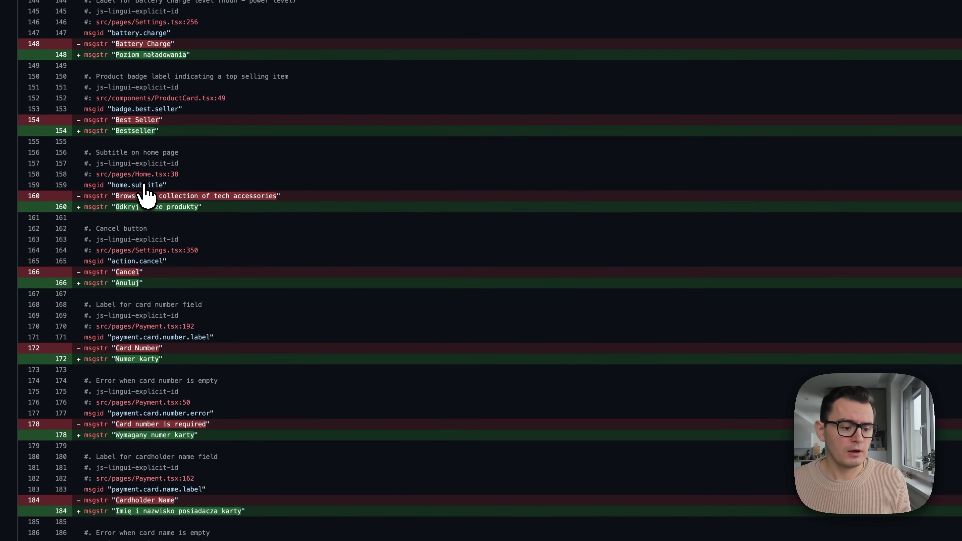
{"action": "scroll", "coordinate": [144, 186], "scroll_direction": "up", "scroll_amount": 20}
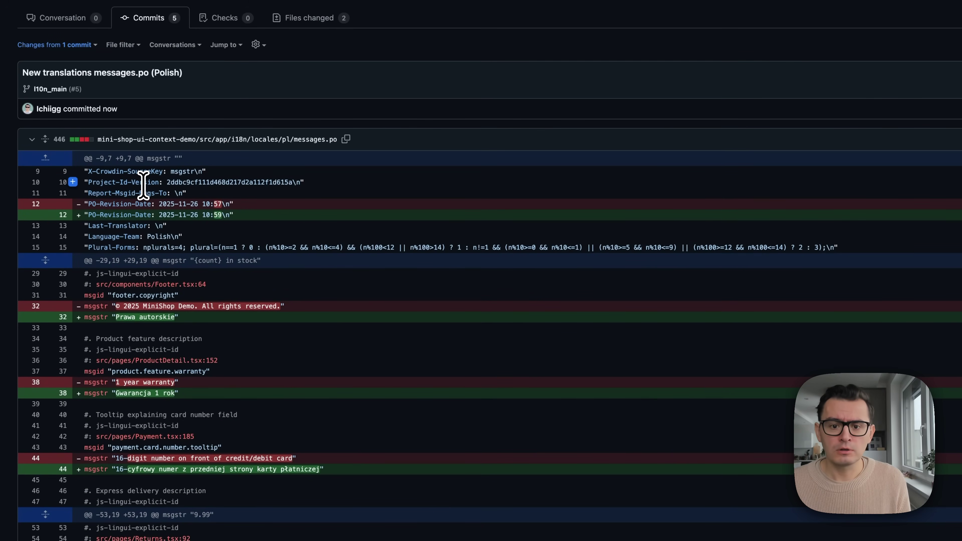
{"action": "key", "text": "super+bracketleft"}
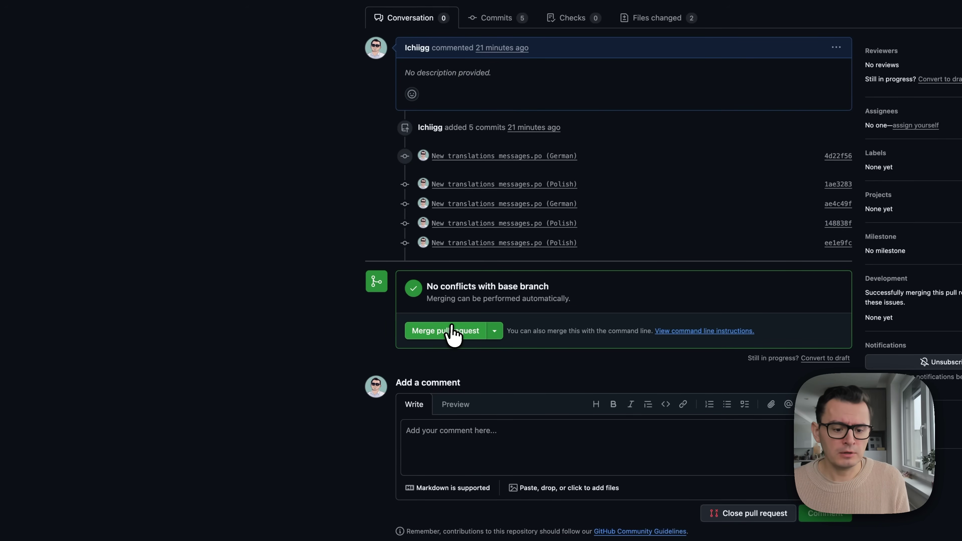
- Merge the pull request into main and delete the translation branch
{"action": "left_click", "coordinate": [455, 335]}
{"action": "left_click", "coordinate": [435, 461]}
{"action": "left_click", "coordinate": [807, 329]}
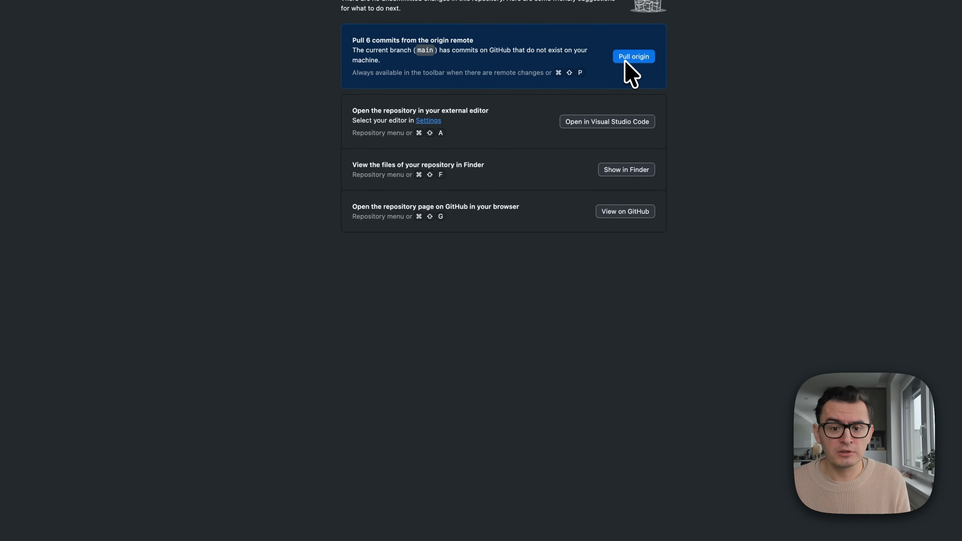
- Use Pull origin in GitHub Desktop to fetch the 6 remote commits into local main
{"action": "left_click", "coordinate": [625, 62]}
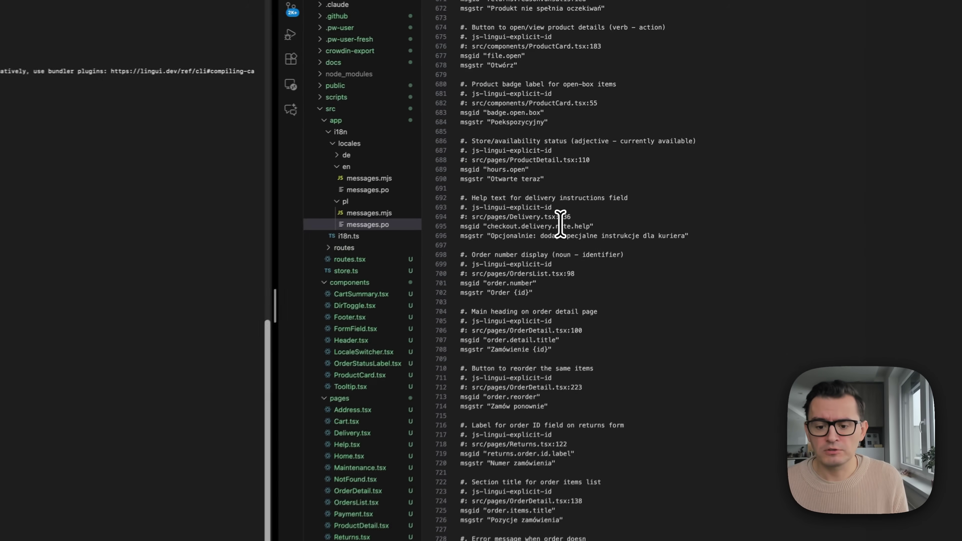
{"action": "scroll", "coordinate": [560, 223], "scroll_direction": "down", "scroll_amount": 20}
{"action": "left_click", "coordinate": [581, 254]}
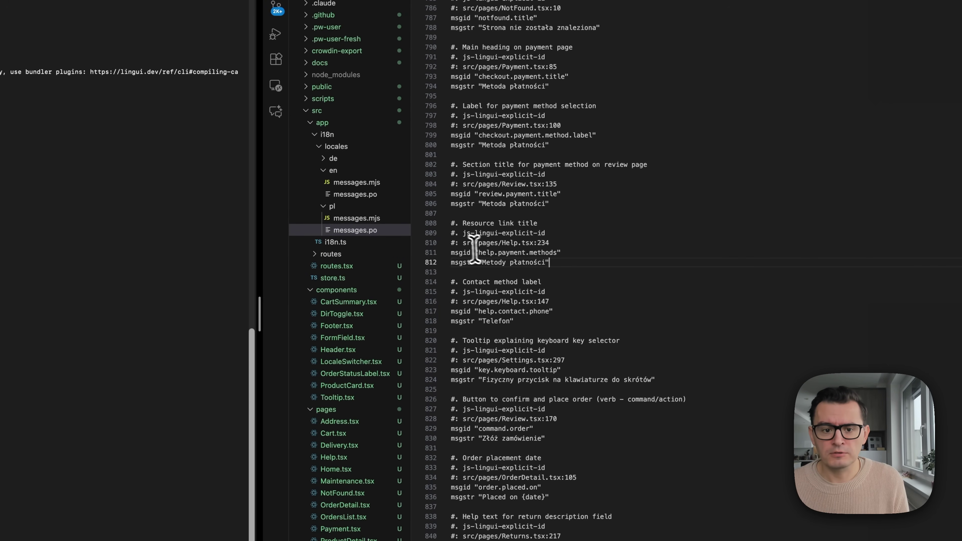
{"action": "scroll", "coordinate": [579, 269], "scroll_direction": "down", "scroll_amount": 20}
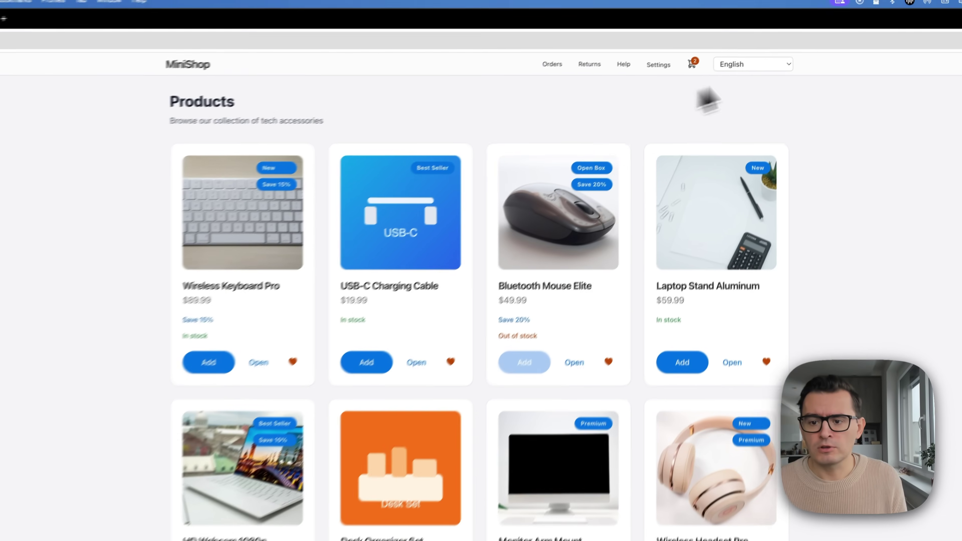
- Switch MiniShop to Polski and check the shop, Zwroty and Ustawienia pages in Polish
{"action": "left_click", "coordinate": [743, 76]}
{"action": "left_click", "coordinate": [735, 91]}
{"action": "scroll", "coordinate": [167, 284], "scroll_direction": "down", "scroll_amount": 5}
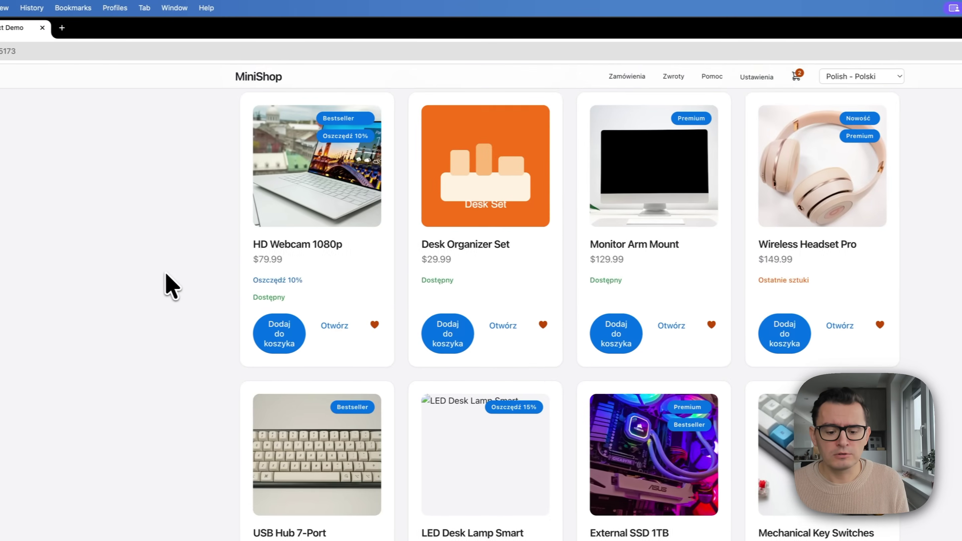
{"action": "scroll", "coordinate": [179, 286], "scroll_direction": "up", "scroll_amount": 5}
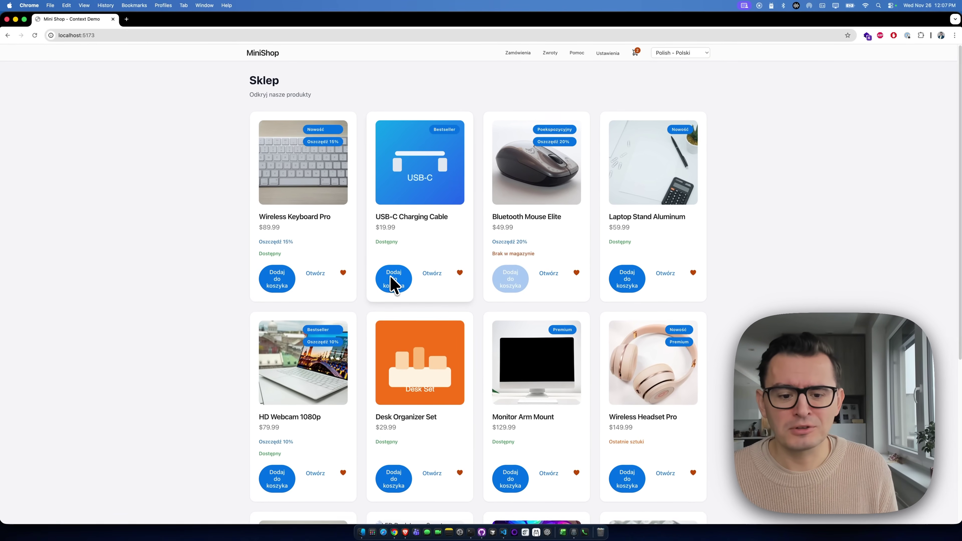
{"action": "left_click", "coordinate": [555, 53]}
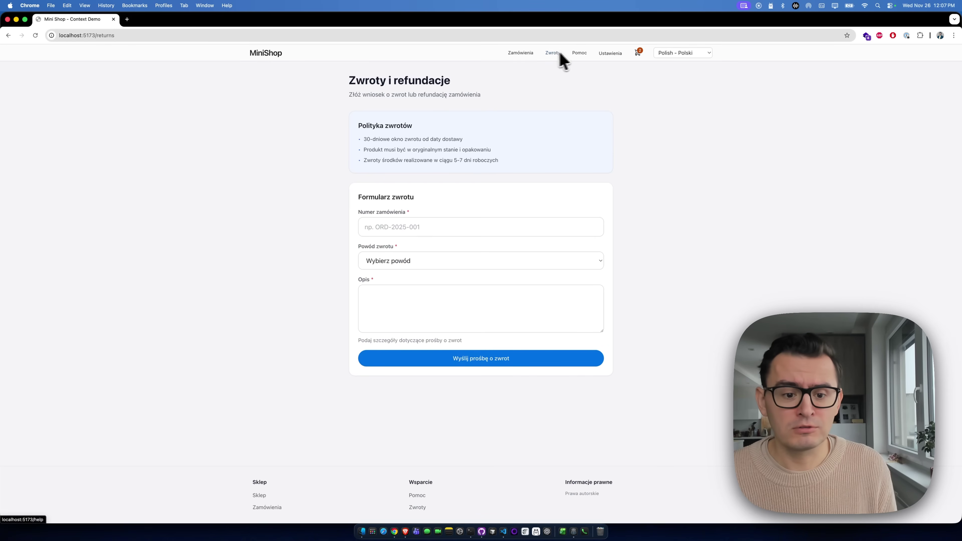
{"action": "left_click", "coordinate": [608, 55]}
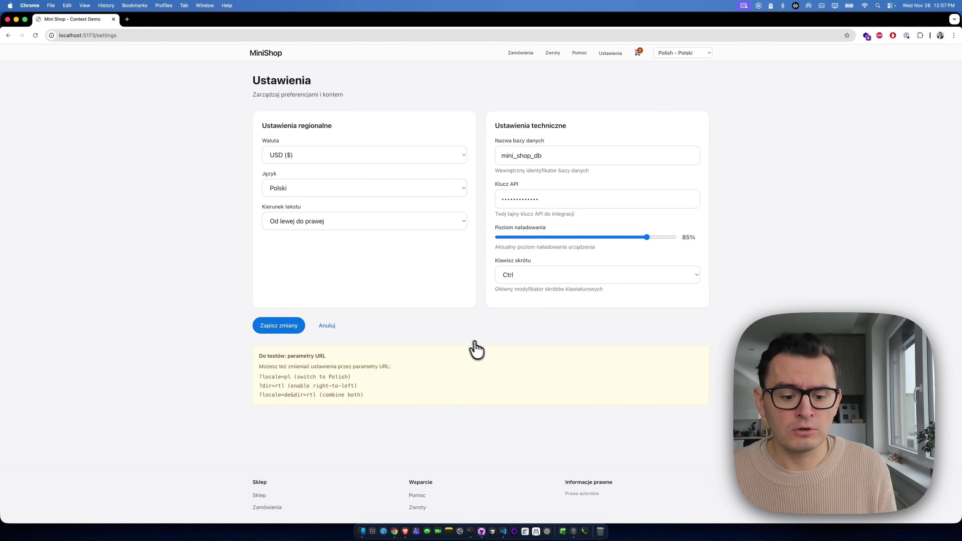
{"action": "left_click", "coordinate": [266, 55]}
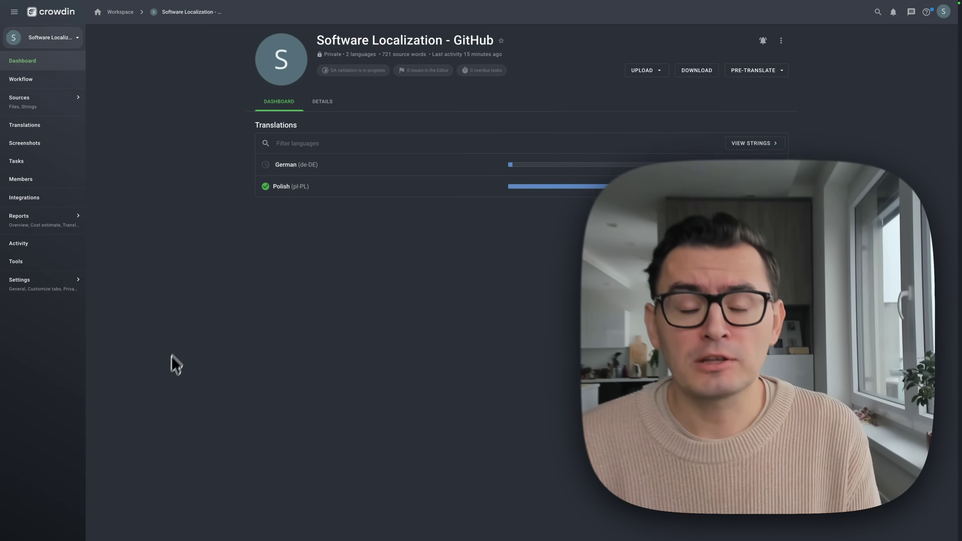